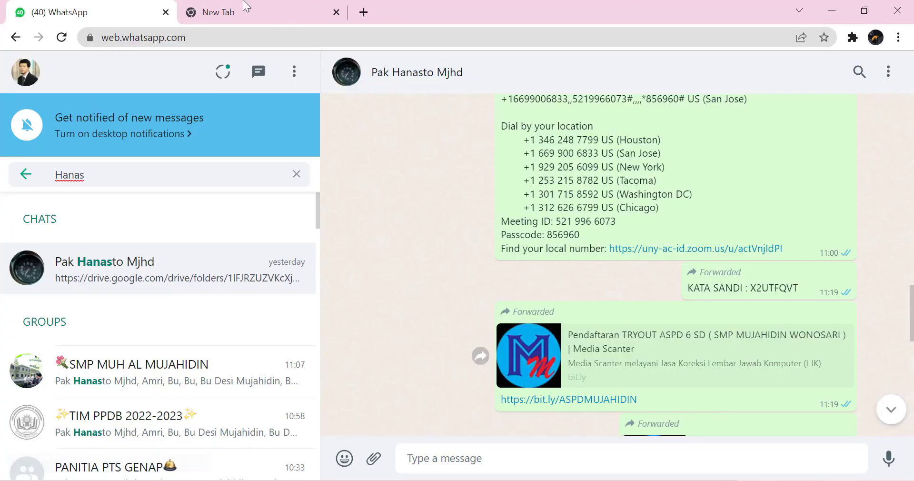
Step: Switch to the empty New Tab beside the WhatsApp Web tab
left_click(245, 5)
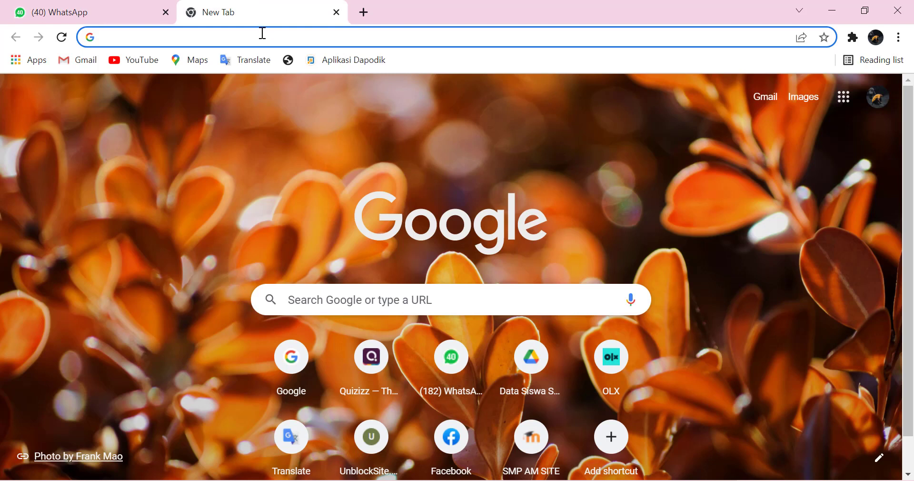
Step: Go to bit.ly/ASPDMUJAHIDIN, accepting the autocomplete suggestion, to load the registration page
left_click(262, 33)
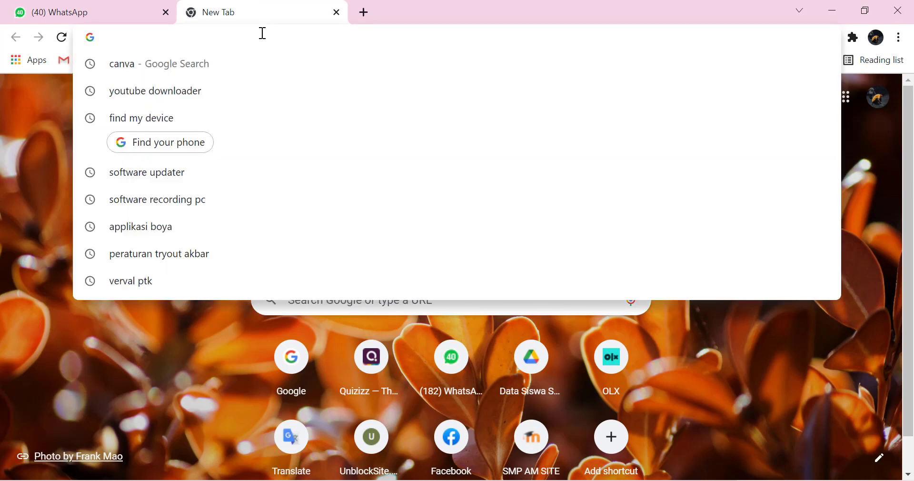
type("bity")
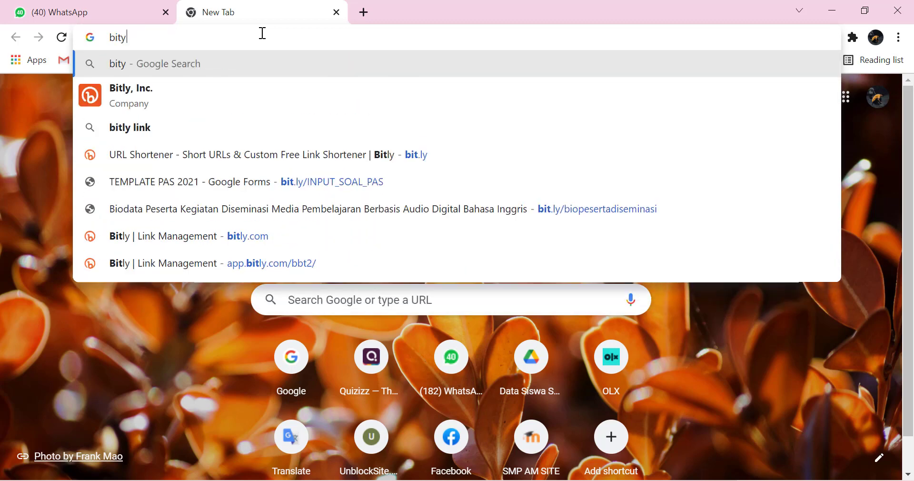
key("BackSpace")
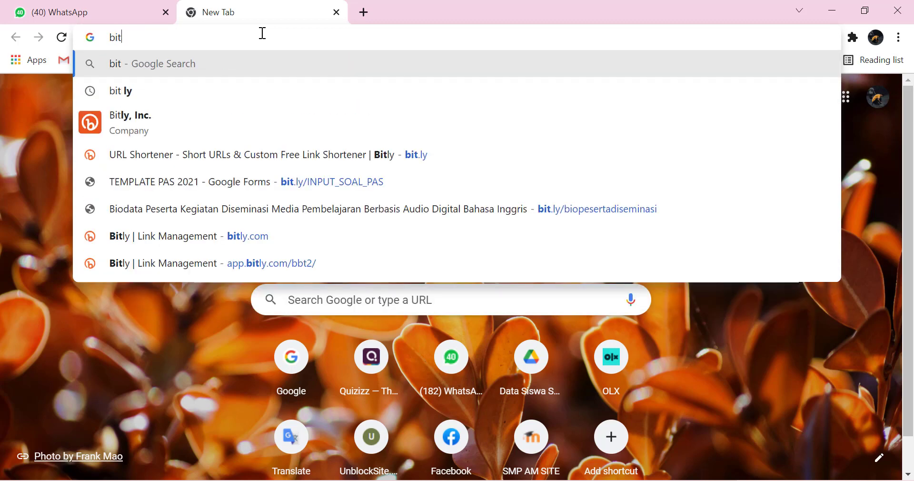
type(".ly")
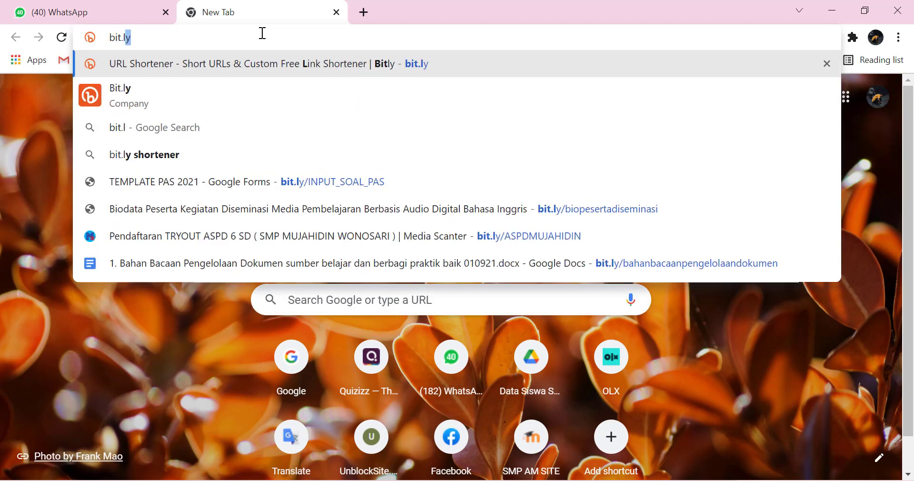
type("/T")
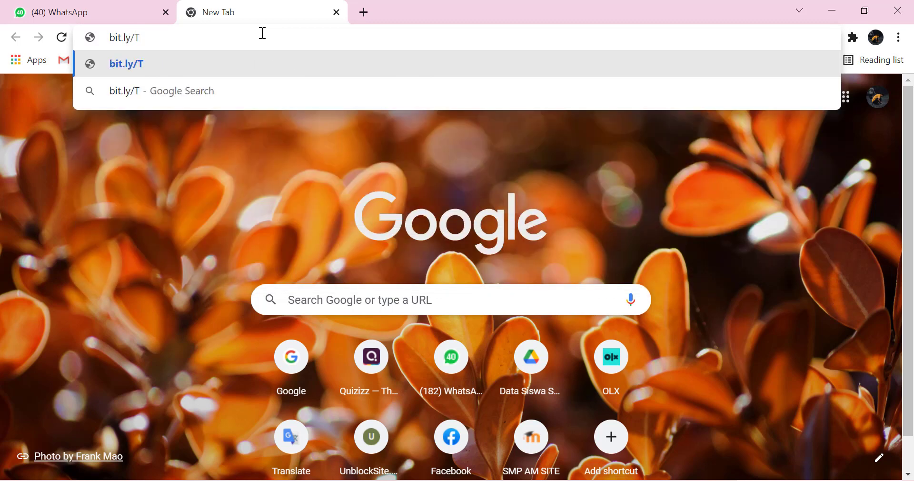
key("BackSpace")
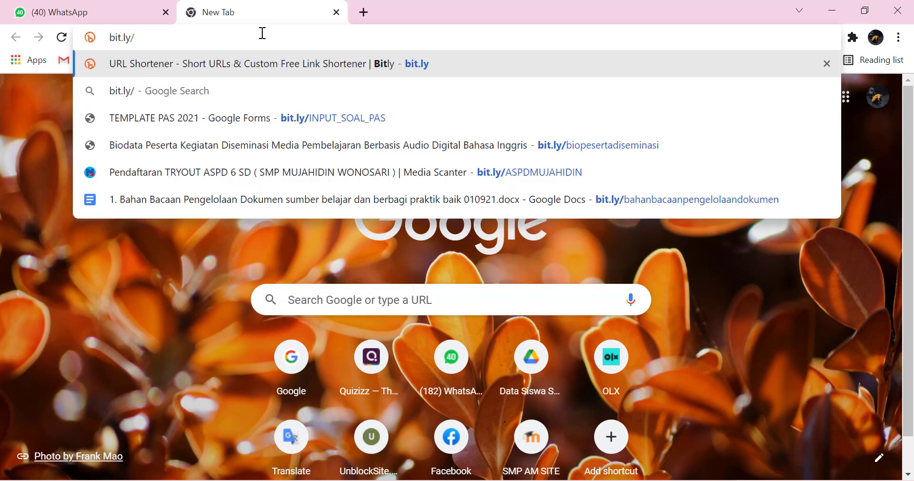
key("Caps_Lock")
type("ASP")
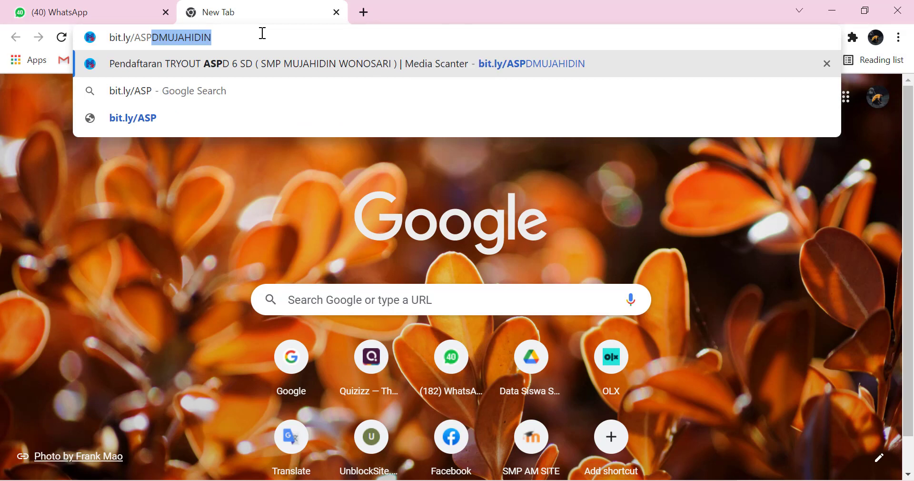
left_click(212, 39)
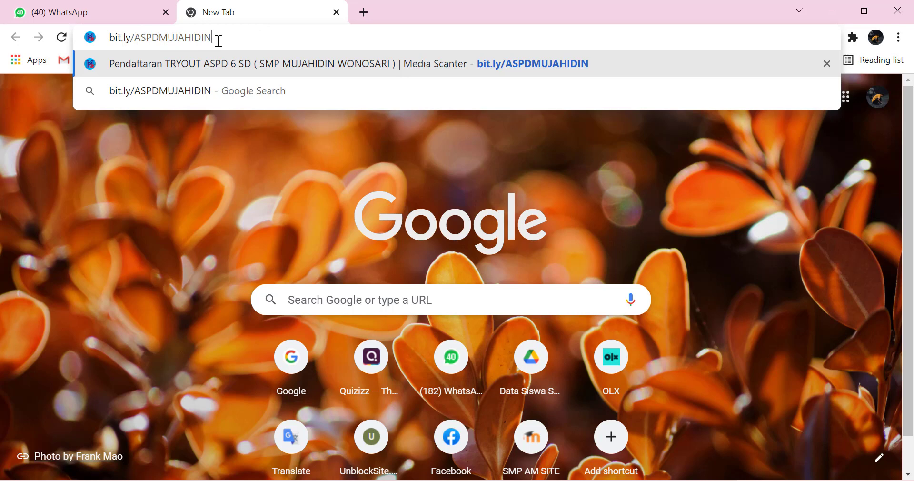
key("Return")
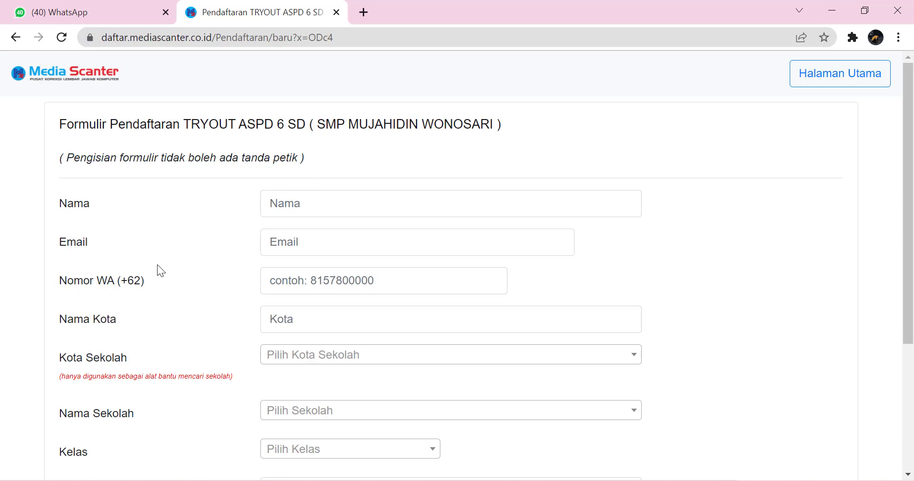
Step: Scroll through the blank form to the Daftar button and back, then select the Nama field
scroll(158, 309, "down", 4)
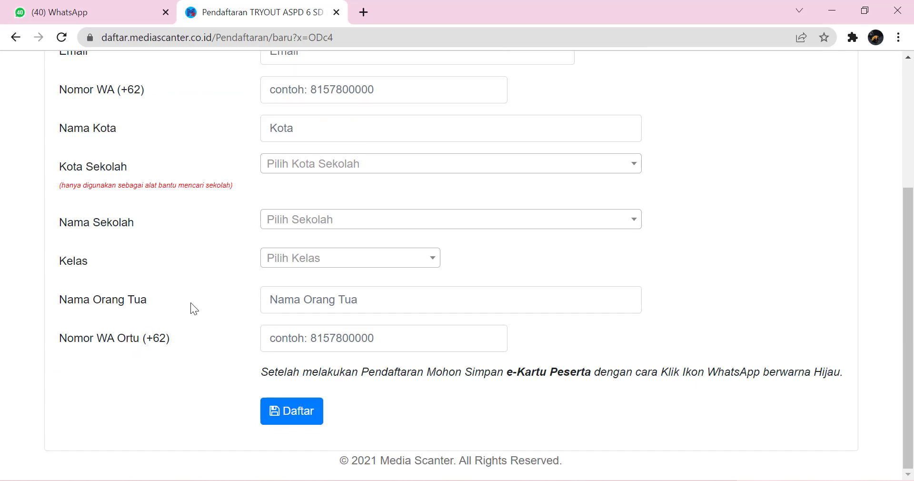
scroll(191, 304, "up", 3)
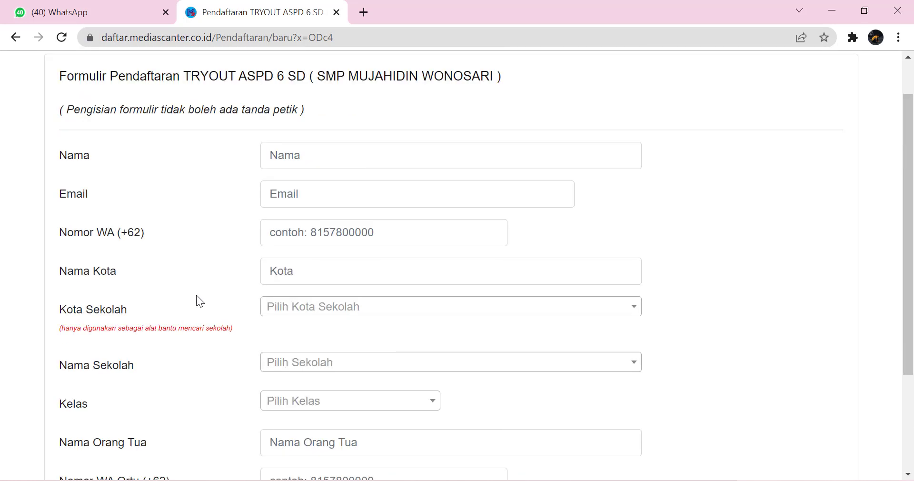
left_click(307, 160)
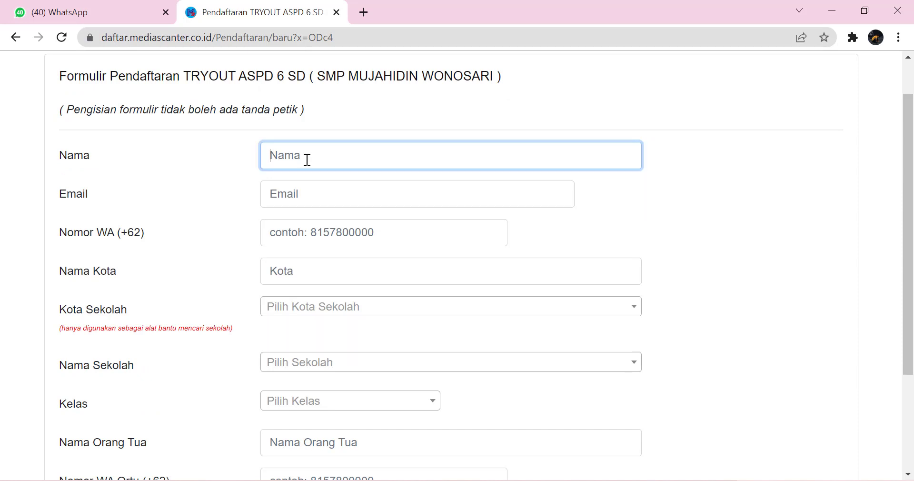
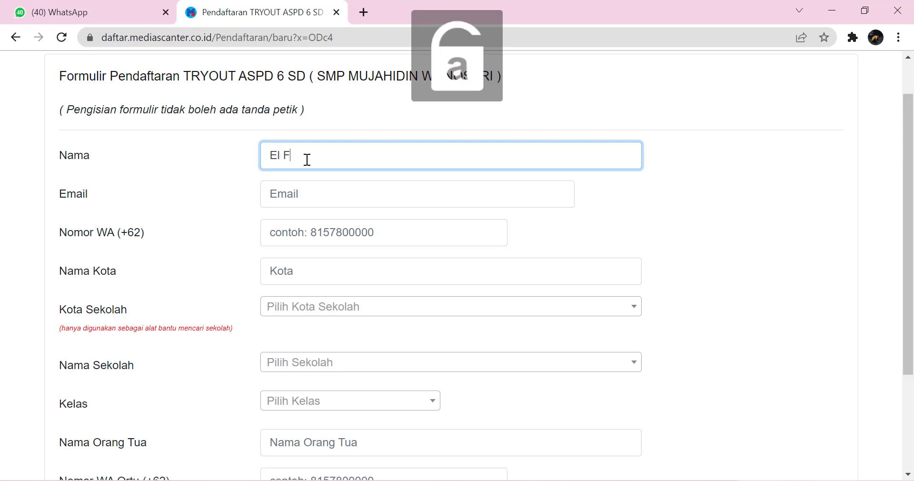
Step: Enter the participant's name and e-mail address, correcting the domain ending to .id
left_click(309, 187)
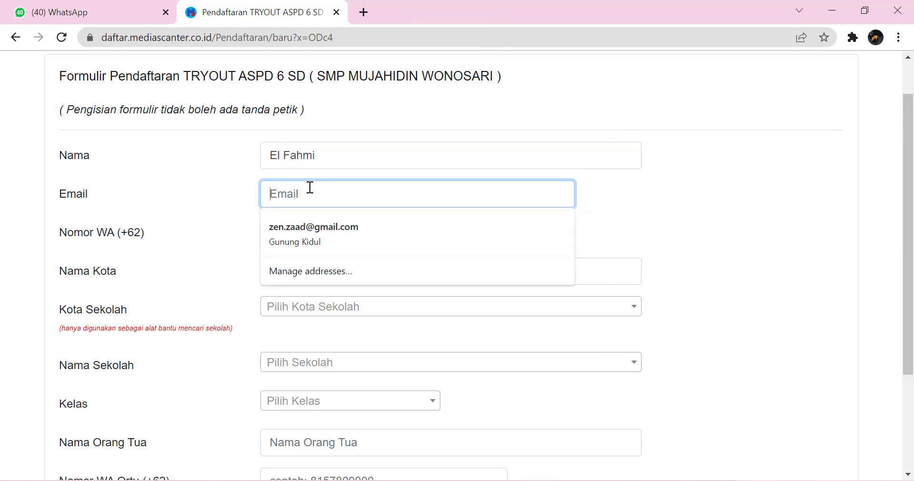
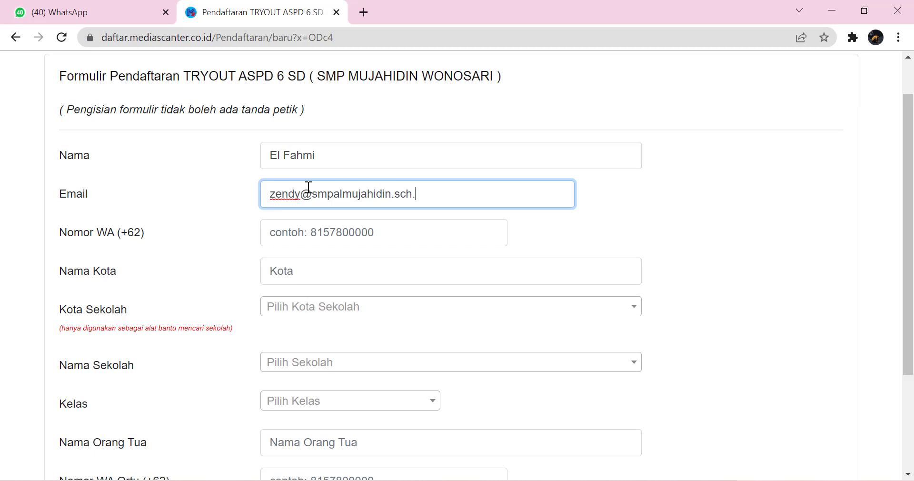
Step: Enter the participant's WhatsApp number in Nomor WA and check it
left_click(287, 232)
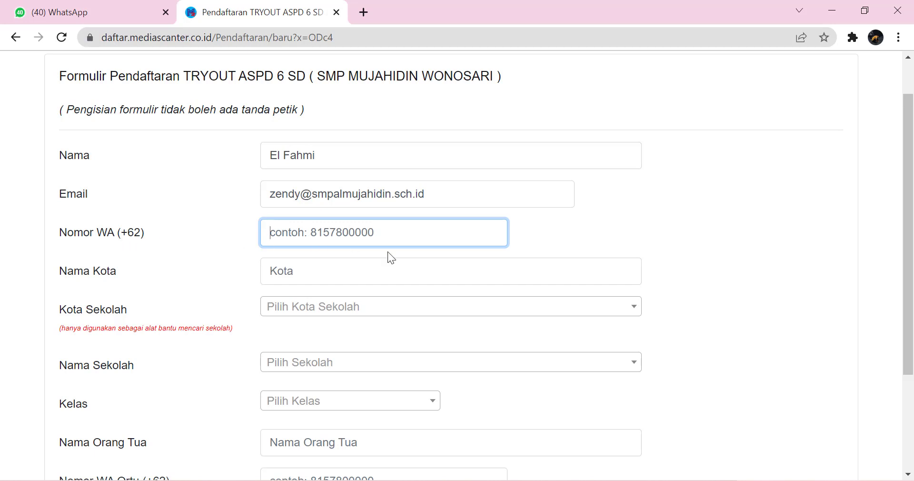
type("8")
key("BackSpace")
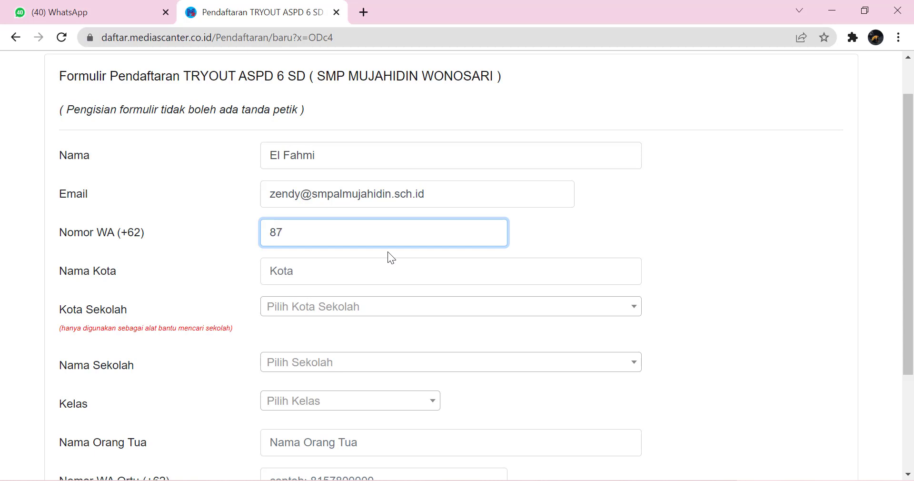
left_click_drag(342, 234, 254, 234)
key("ctrl+c")
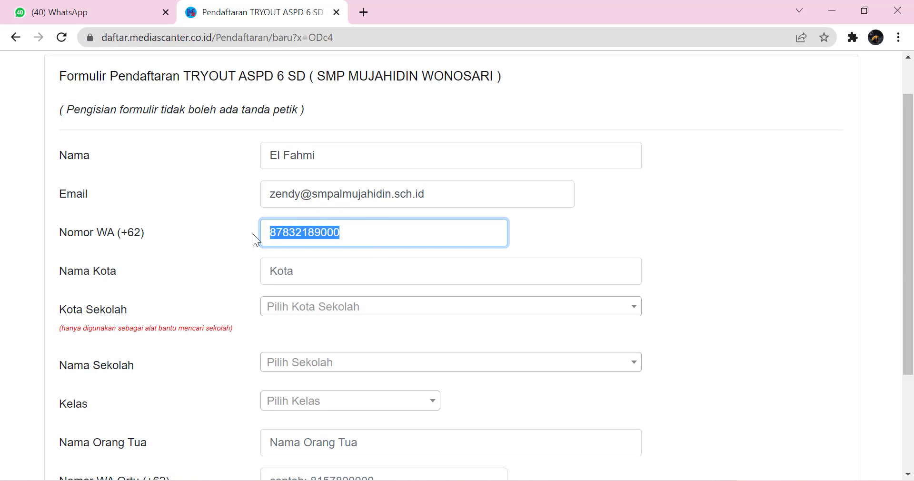
left_click(270, 233)
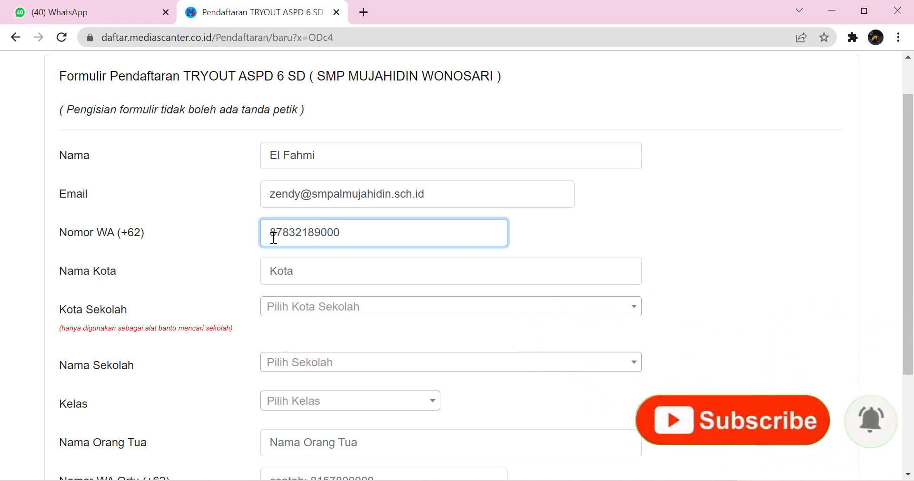
Step: Set the city to Gunung Kidul and the school to SD AL MUJAHIDIN WONOSARI
left_click(290, 268)
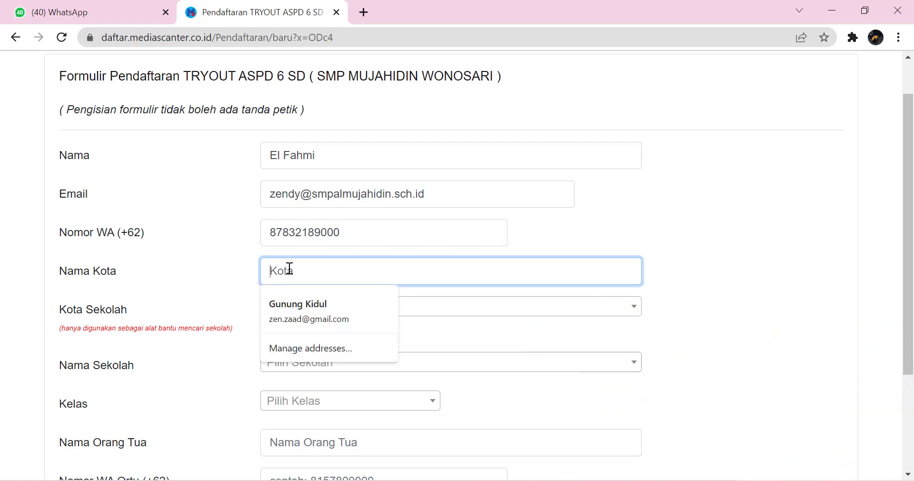
left_click(307, 314)
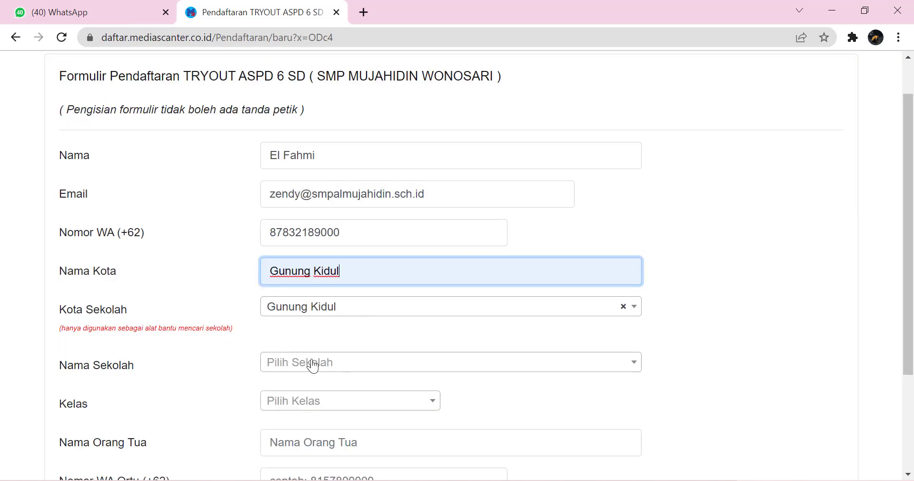
left_click(318, 363)
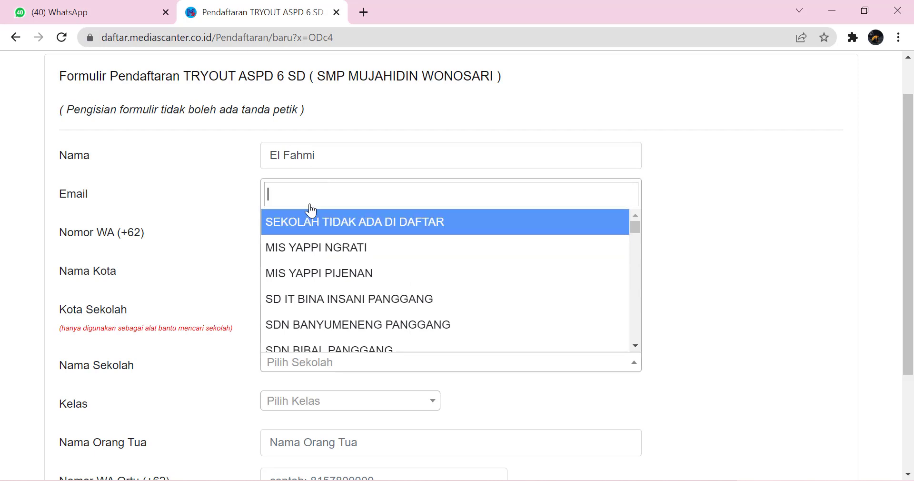
type("sd ")
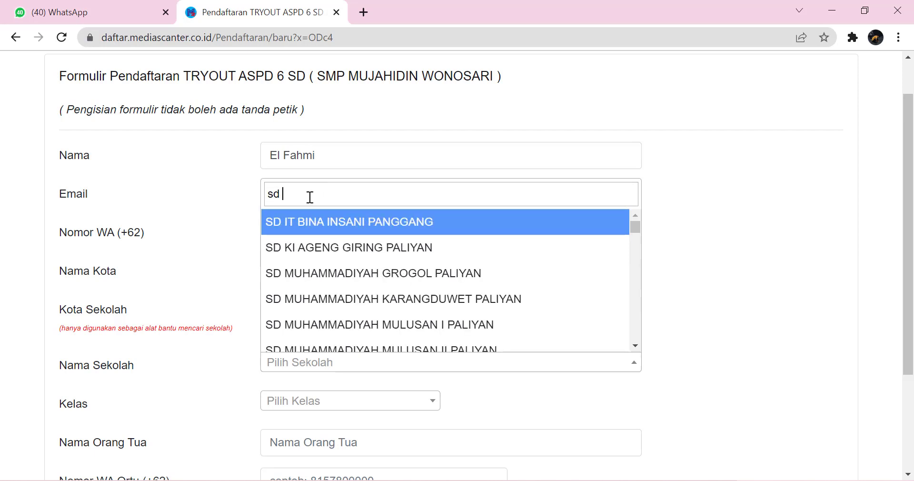
type("mu")
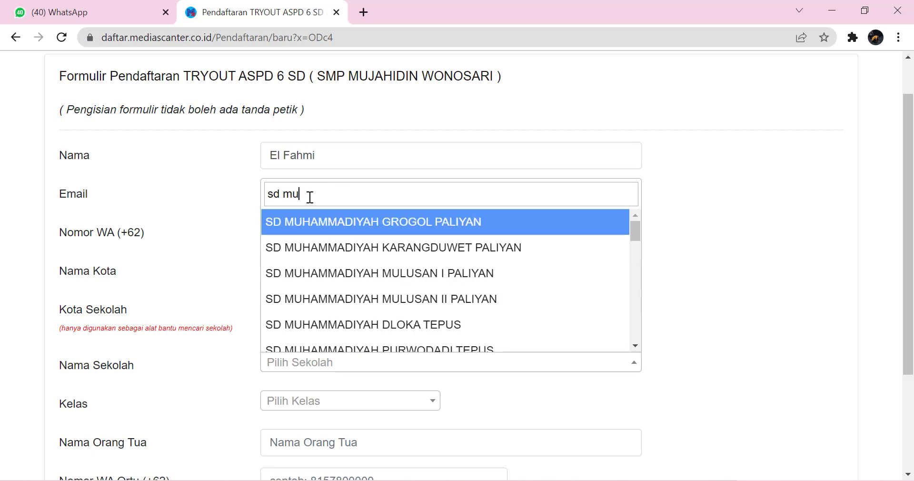
type("hammadiyah a")
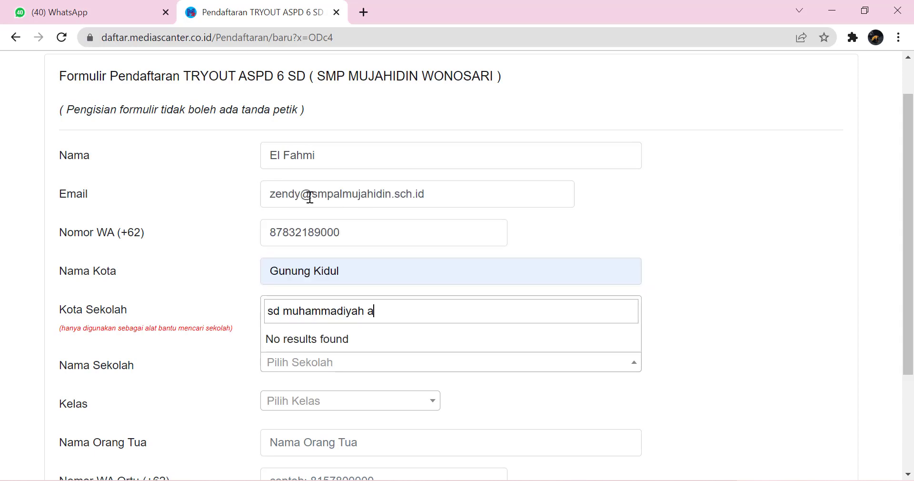
key("BackSpace")
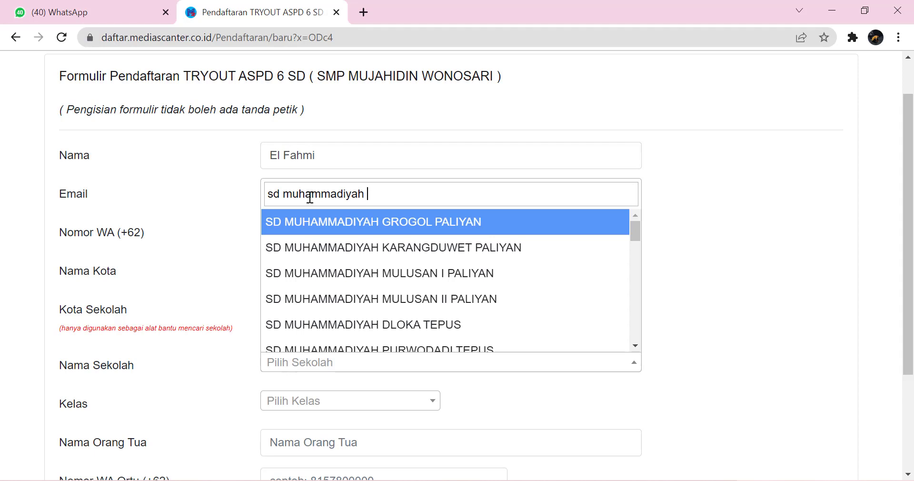
key("ctrl+a")
key("BackSpace")
type("Muja")
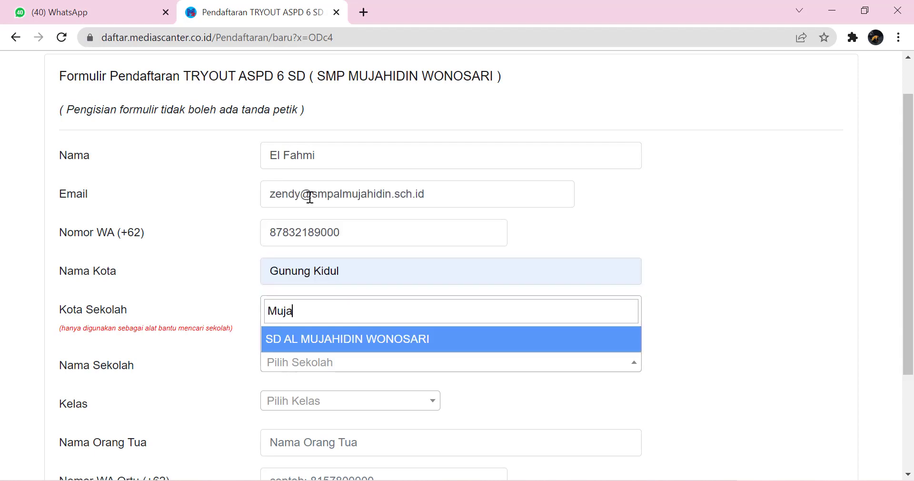
left_click(324, 341)
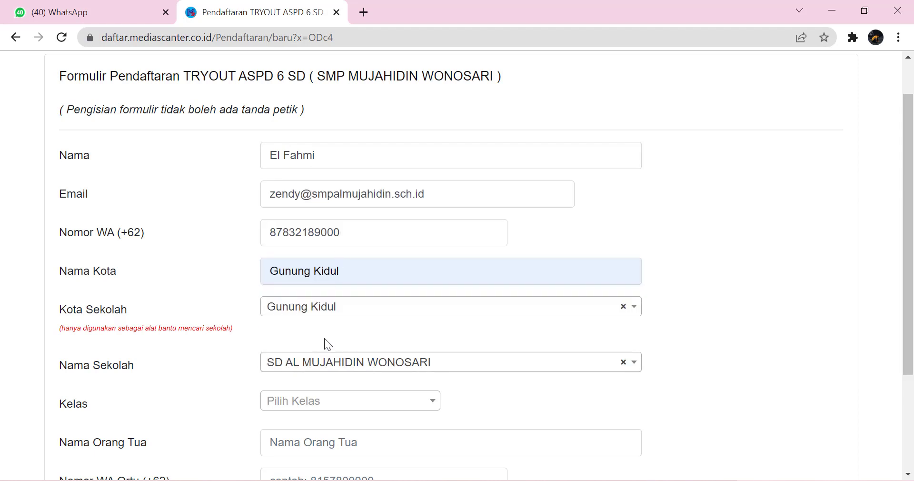
Step: Choose class 6 SD, enter the parent's name and WhatsApp number, and submit the form
left_click(308, 399)
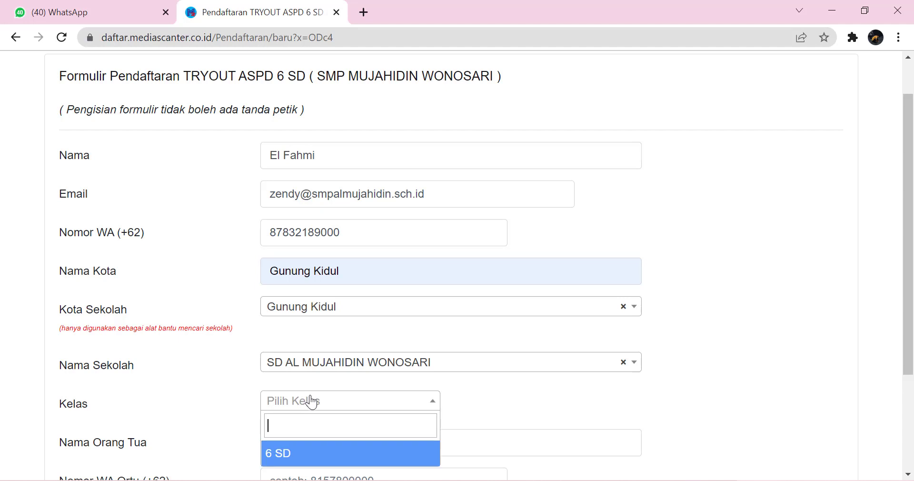
left_click(298, 458)
scroll(541, 357, "down", 1)
left_click(328, 376)
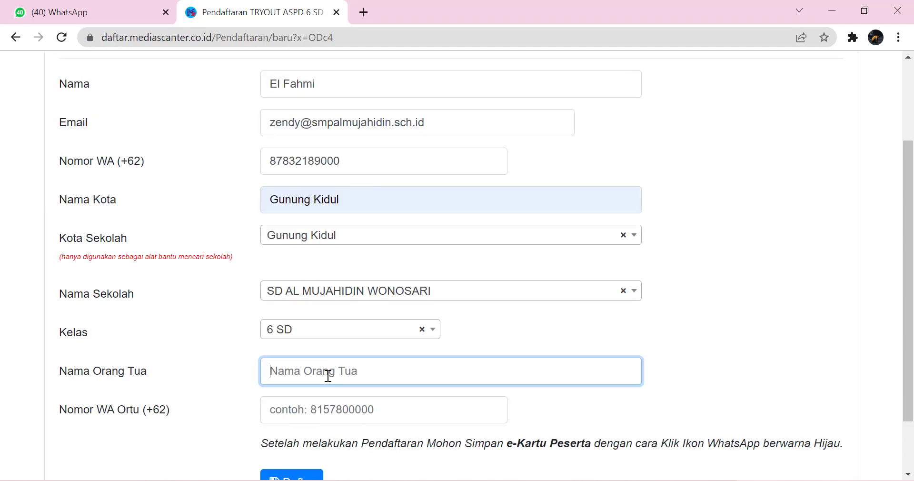
type("Zendy")
left_click(298, 416)
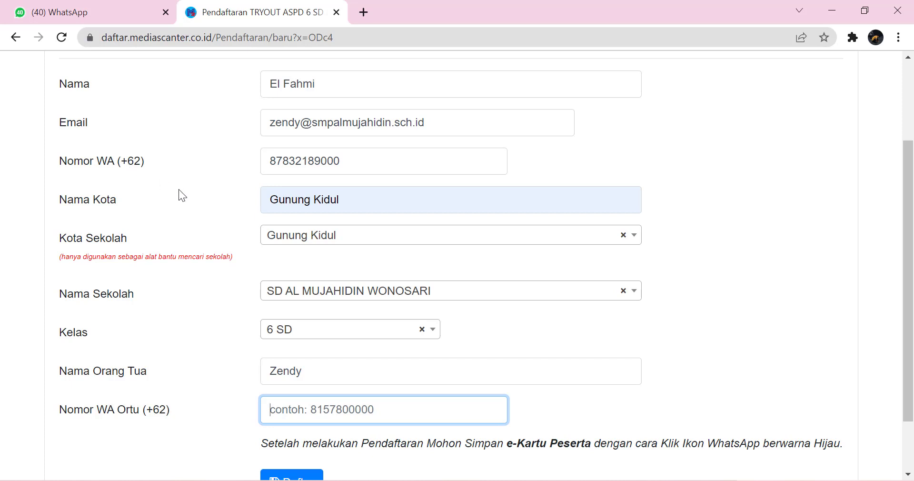
scroll(228, 283, "down", 3)
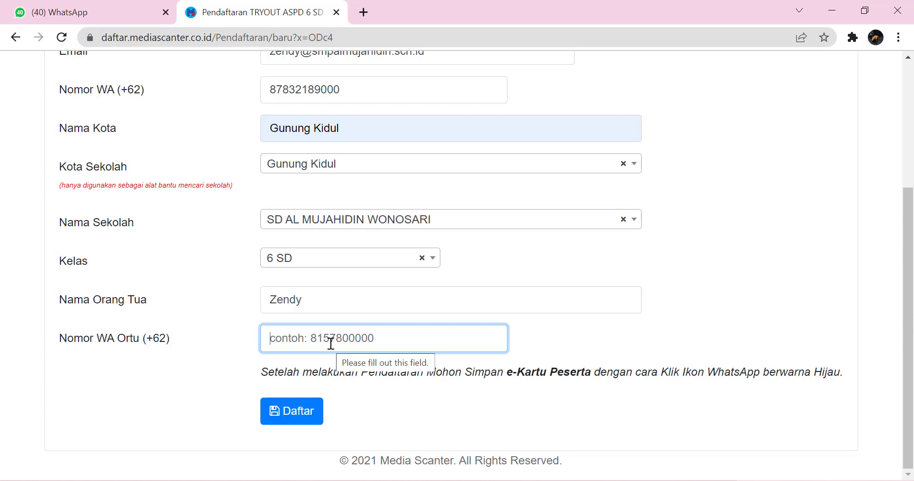
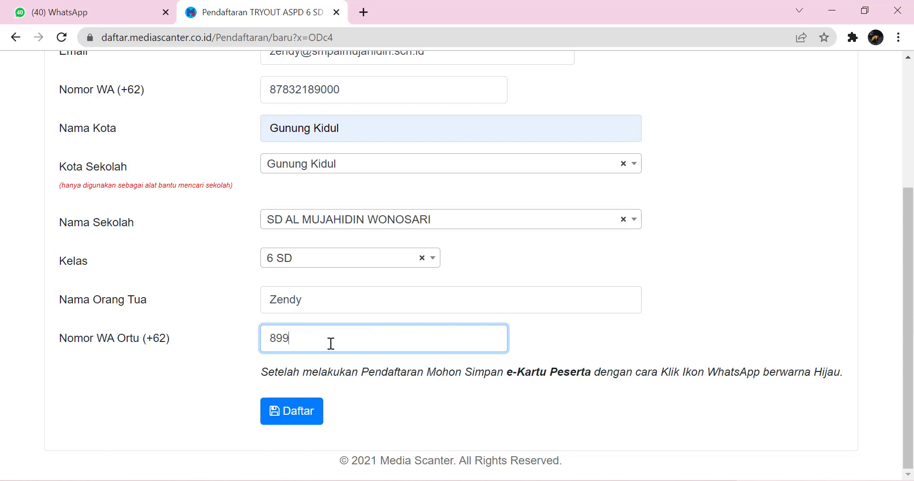
left_click(310, 417)
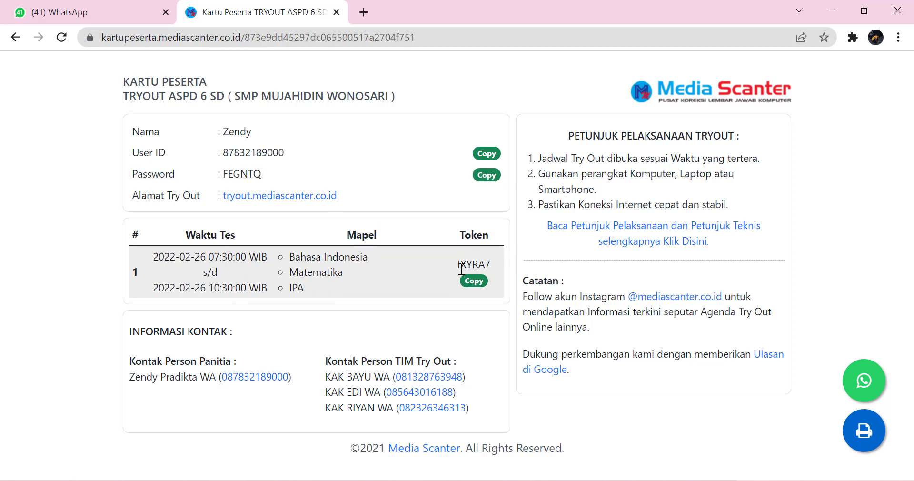
Step: Select the exam token on the participant card to review it
left_click_drag(470, 264, 491, 264)
left_click(491, 264)
Step: Open the Alamat Try Out site link in a new tab and switch to it
right_click(252, 199)
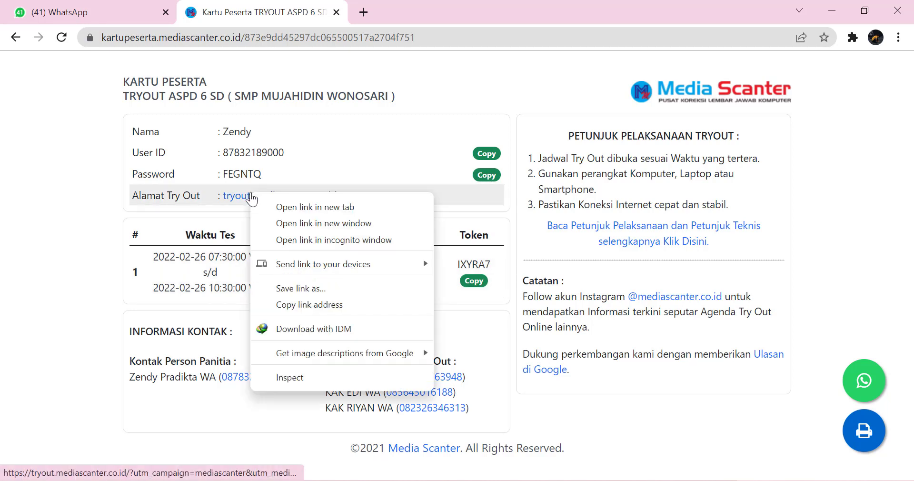
left_click(267, 202)
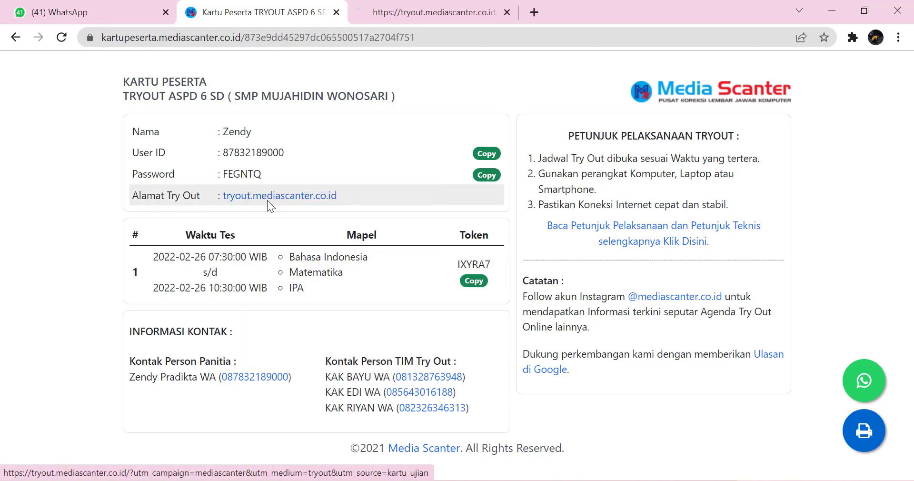
left_click(414, 15)
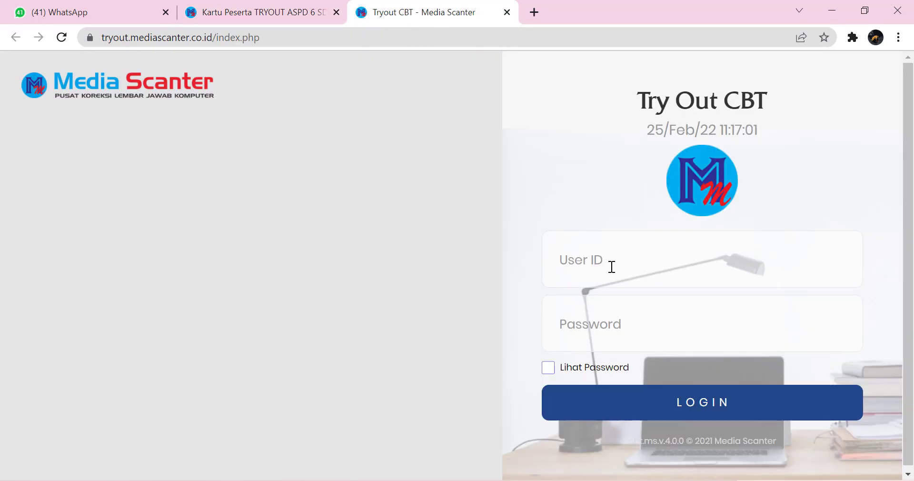
Step: Copy the user ID from the participant card into the CBT login form
left_click(612, 267)
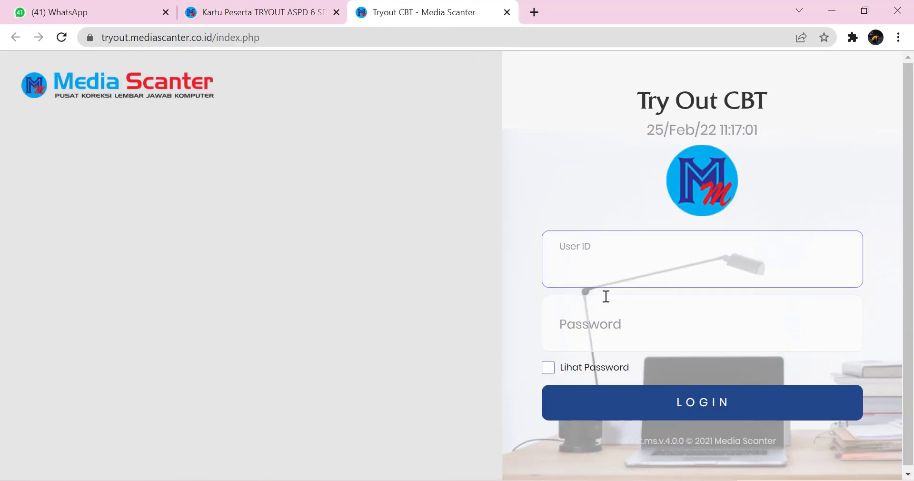
left_click(598, 333)
left_click(604, 265)
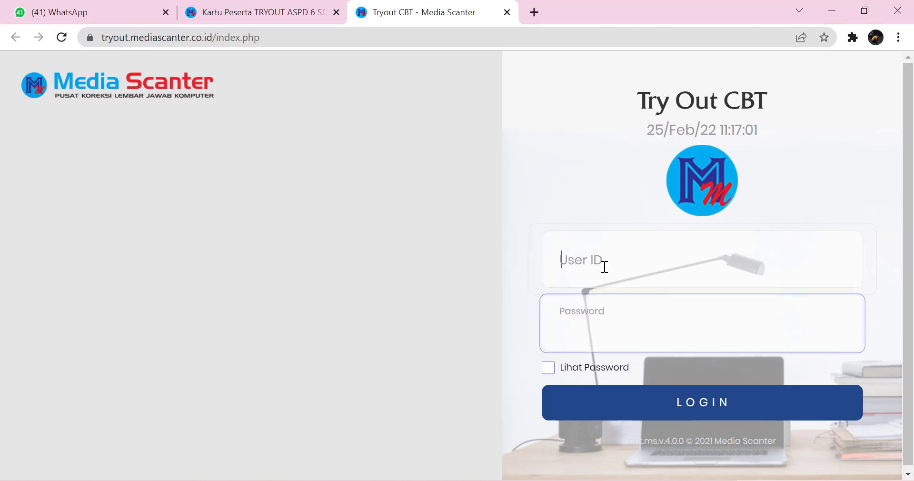
left_click(282, 12)
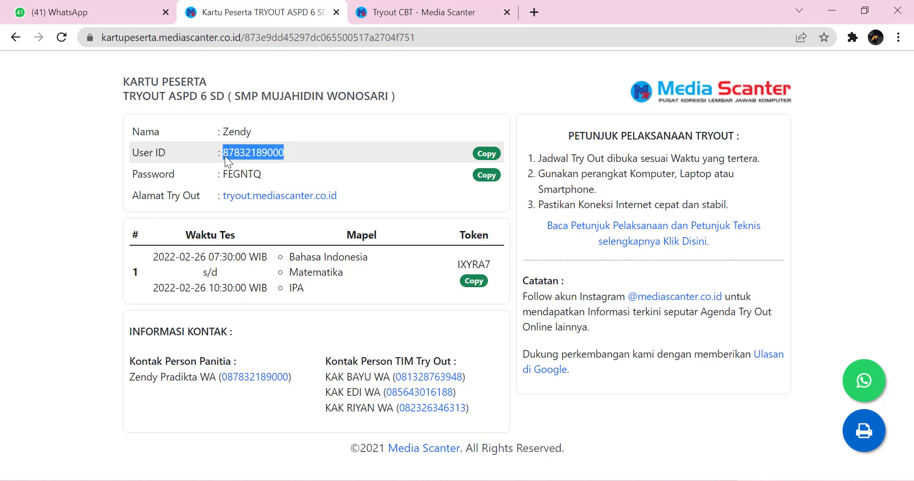
left_click(416, 19)
key("ctrl+v")
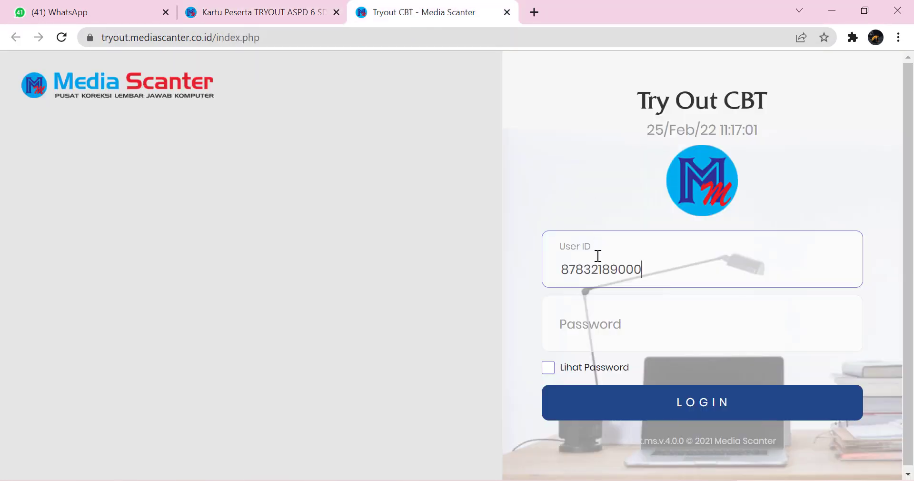
Step: Copy the card's password into the login form and log in
left_click(270, 9)
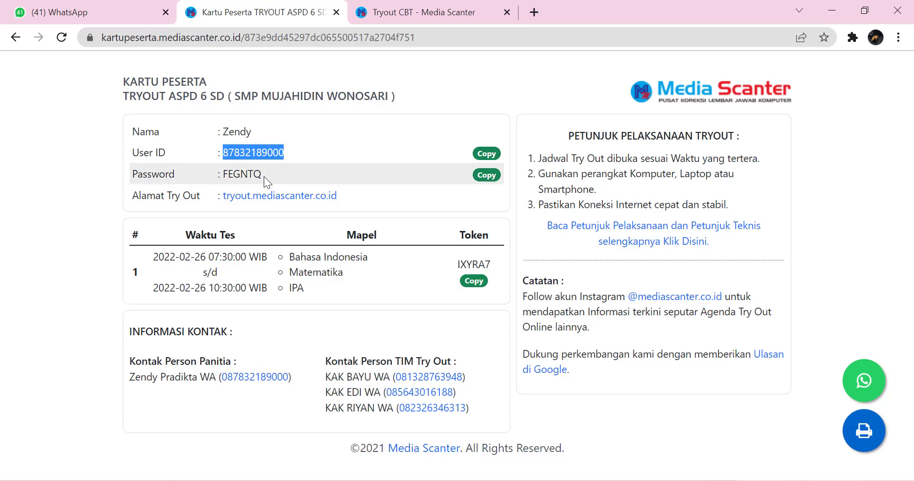
left_click_drag(263, 175, 224, 176)
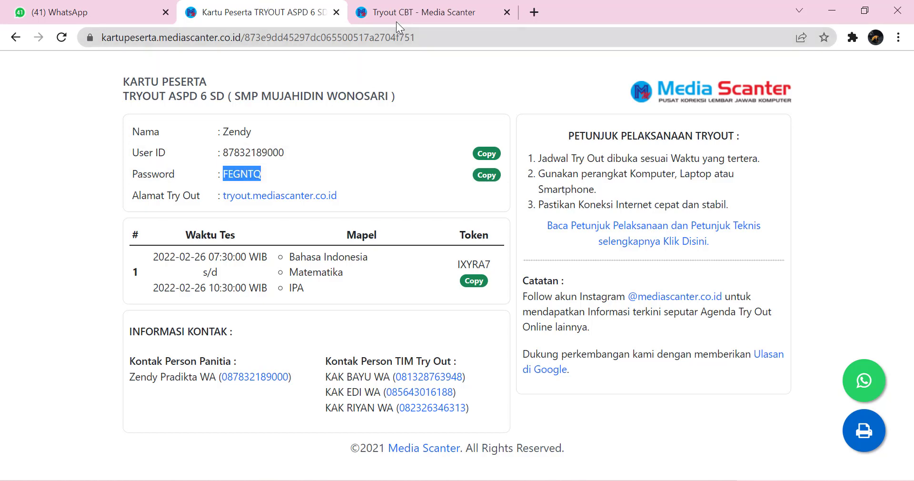
left_click(396, 20)
left_click(599, 327)
key("ctrl+v")
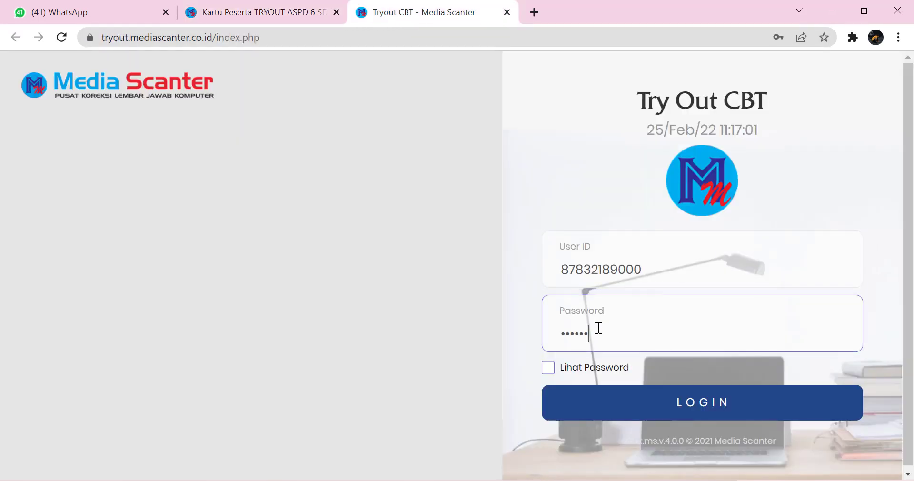
left_click(626, 404)
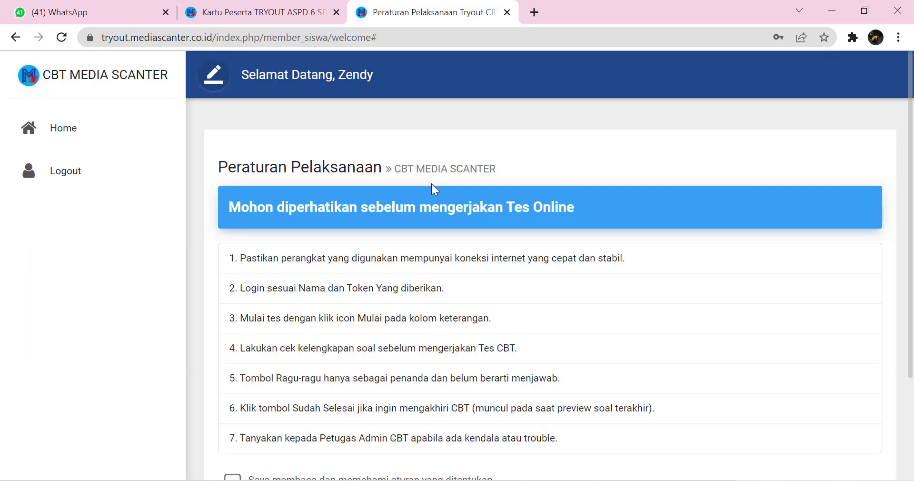
Step: Agree to the test rules and continue past the Peraturan Pelaksanaan page
scroll(496, 174, "down", 3)
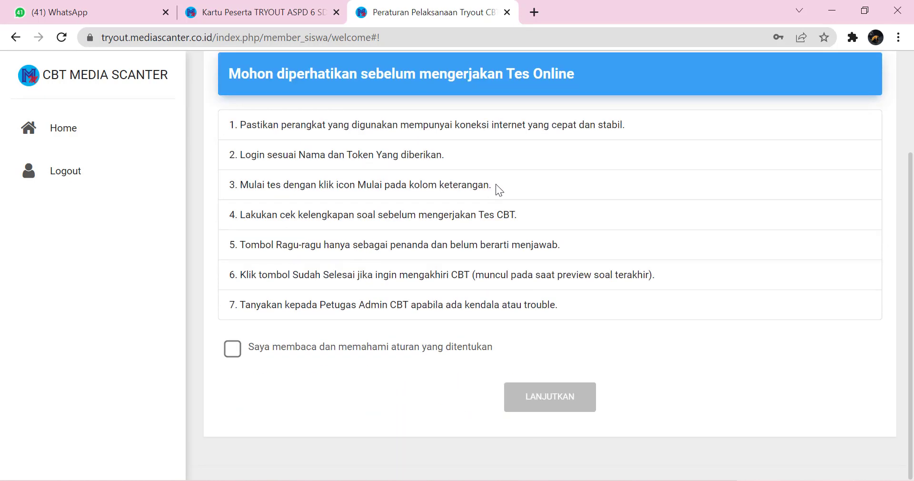
left_click(233, 349)
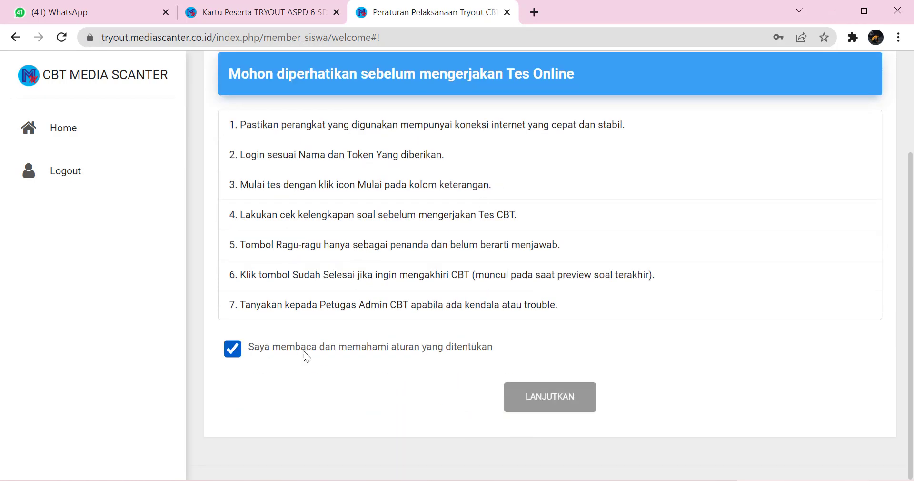
left_click(523, 398)
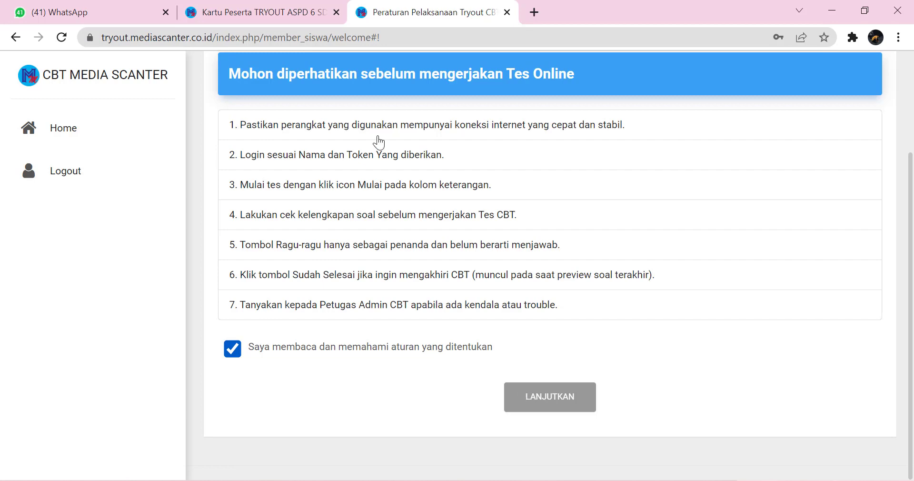
Step: Copy the exam token from the card, view today's schedule, and return to the card
left_click(238, 16)
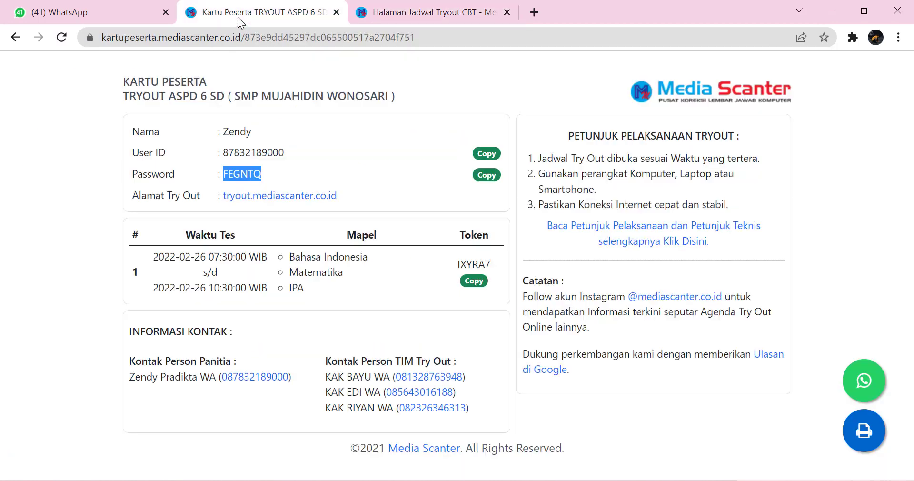
left_click(468, 282)
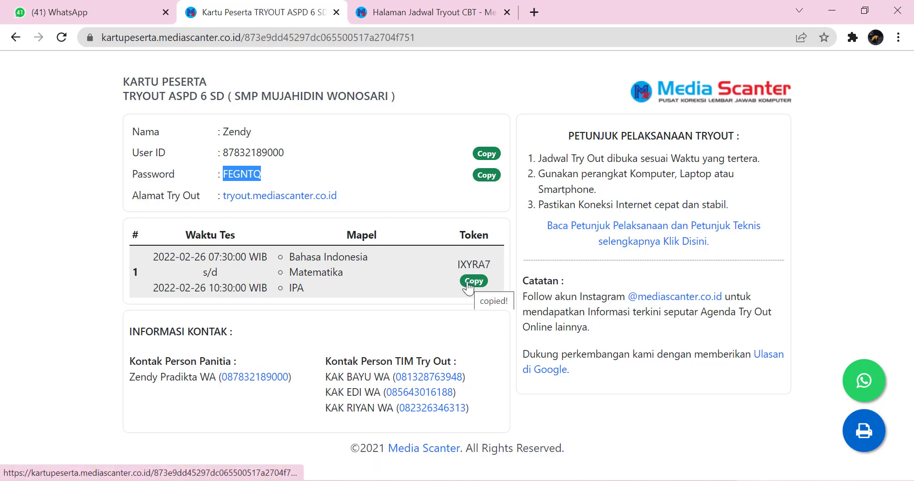
left_click(439, 4)
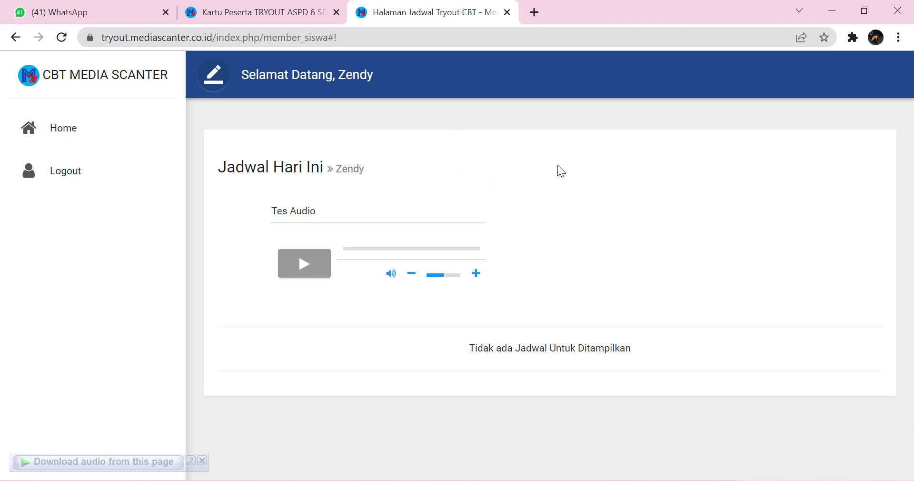
left_click(290, 15)
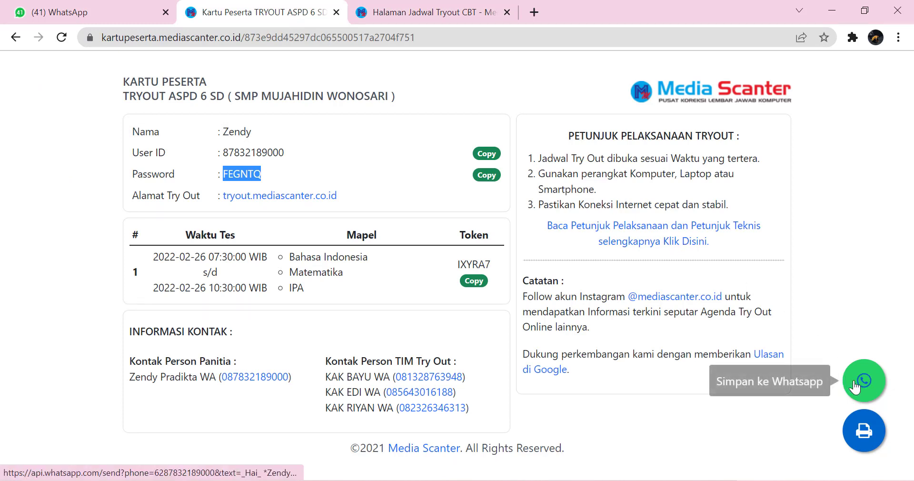
Step: Print the participant card with Save as PDF, then review the organiser's contact number
left_click(859, 433)
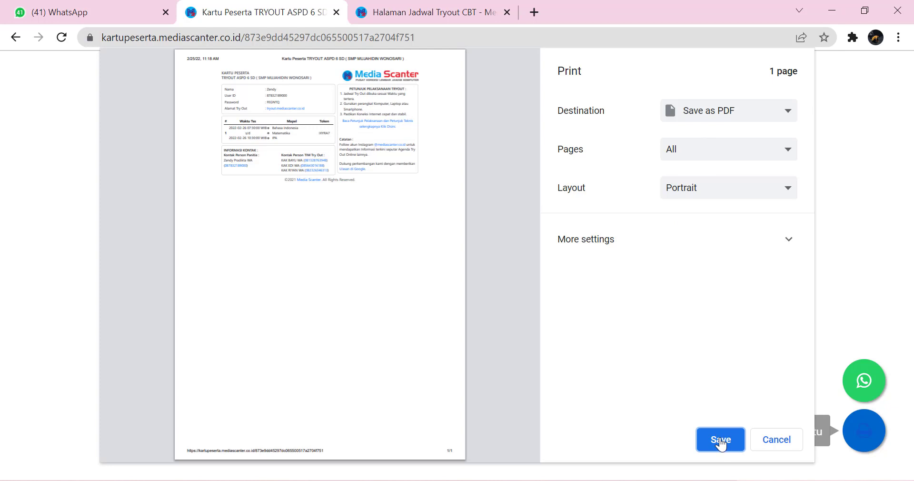
left_click(722, 440)
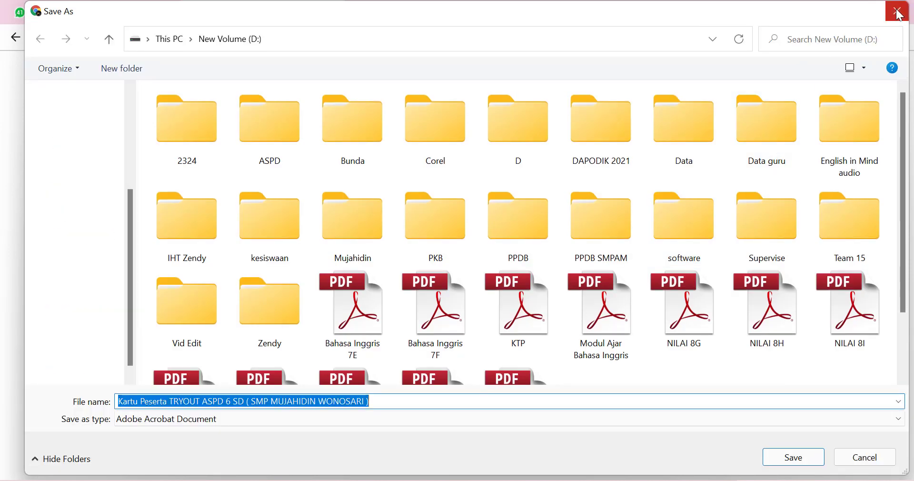
left_click(802, 455)
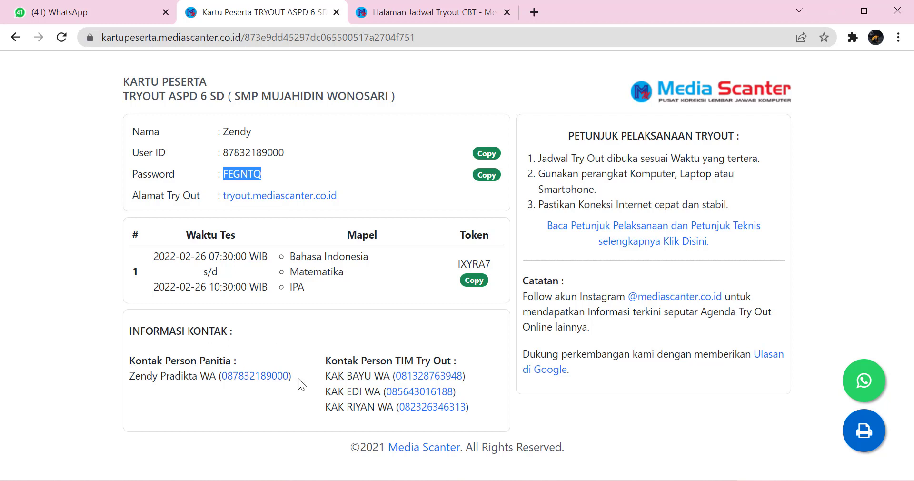
left_click_drag(295, 378, 245, 385)
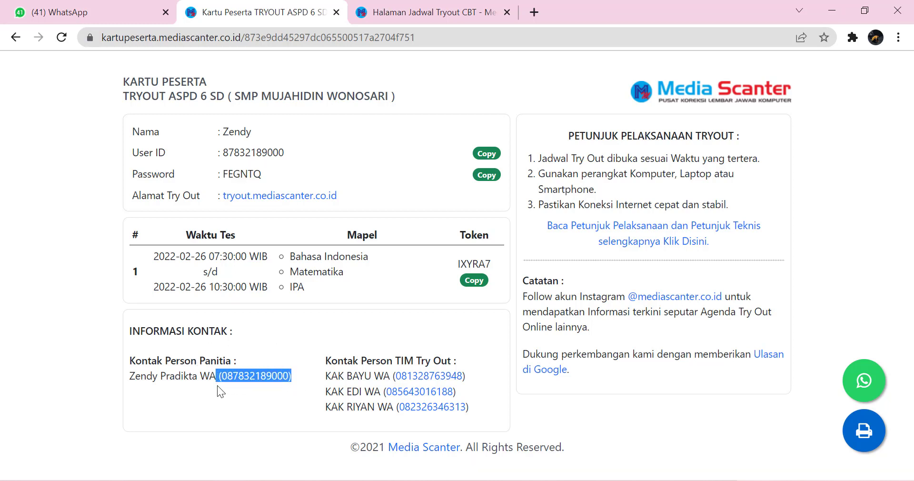
left_click(225, 392)
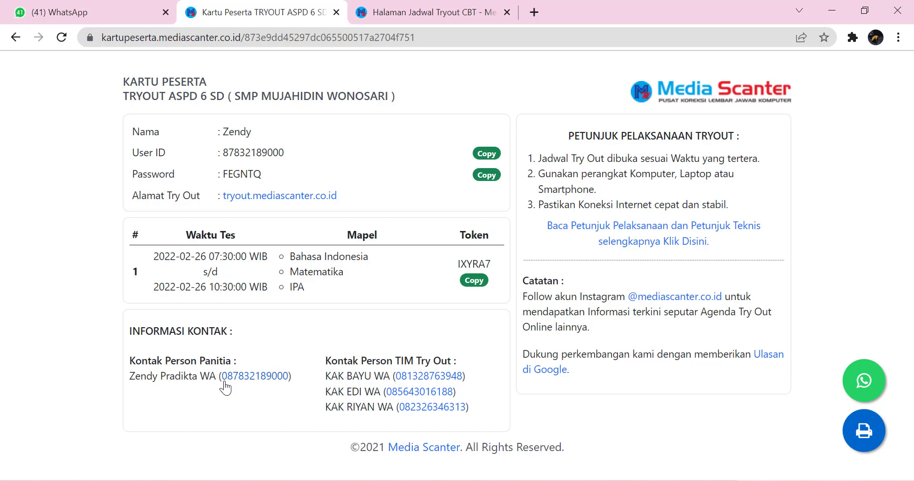